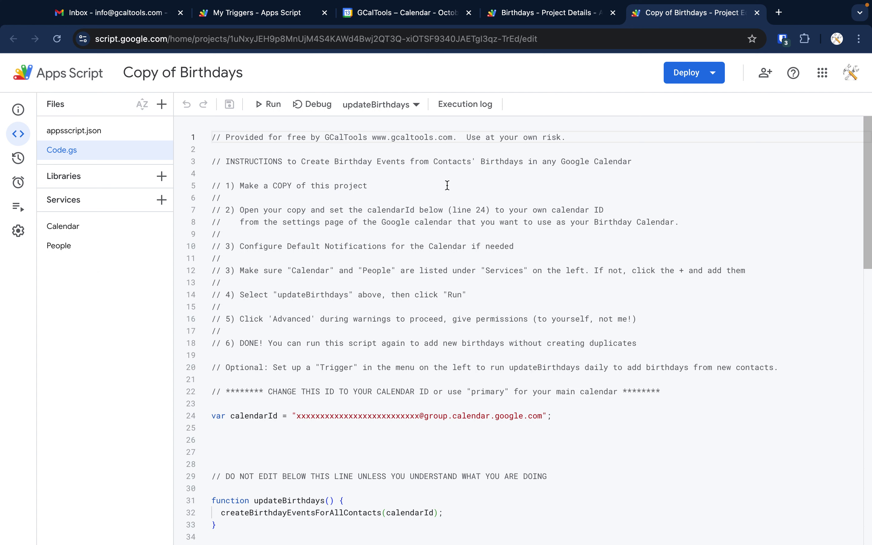
# Switch to Google Calendar and create a new calendar named "My Birthdays".
pyautogui.click(395, 16)
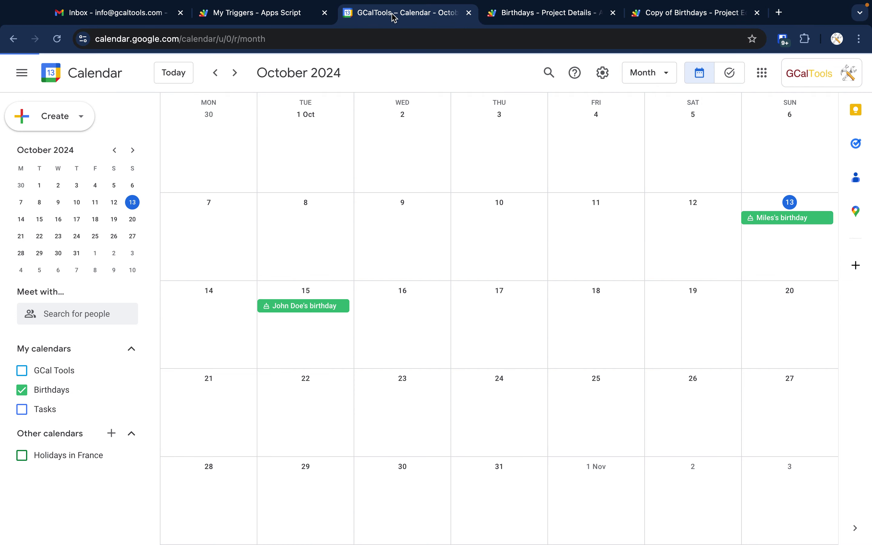
pyautogui.click(112, 434)
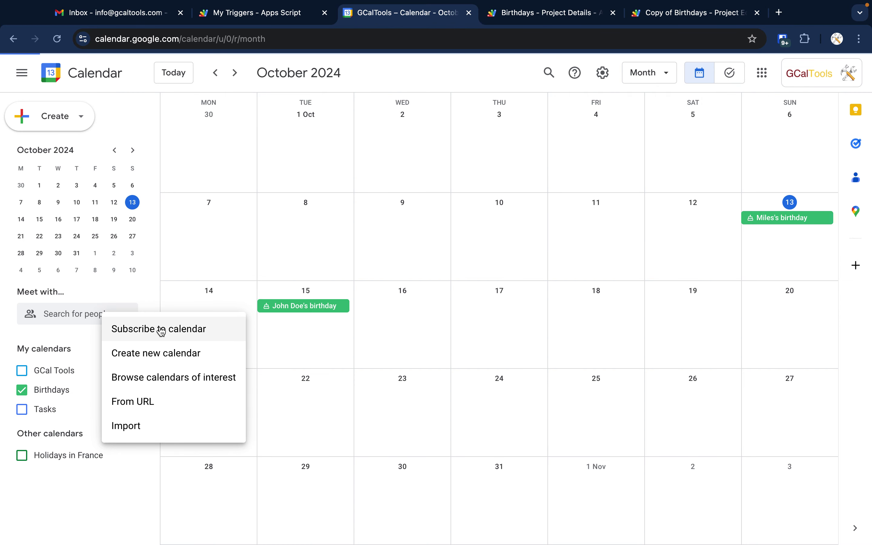
pyautogui.click(146, 359)
pyautogui.write('My Birthdays')
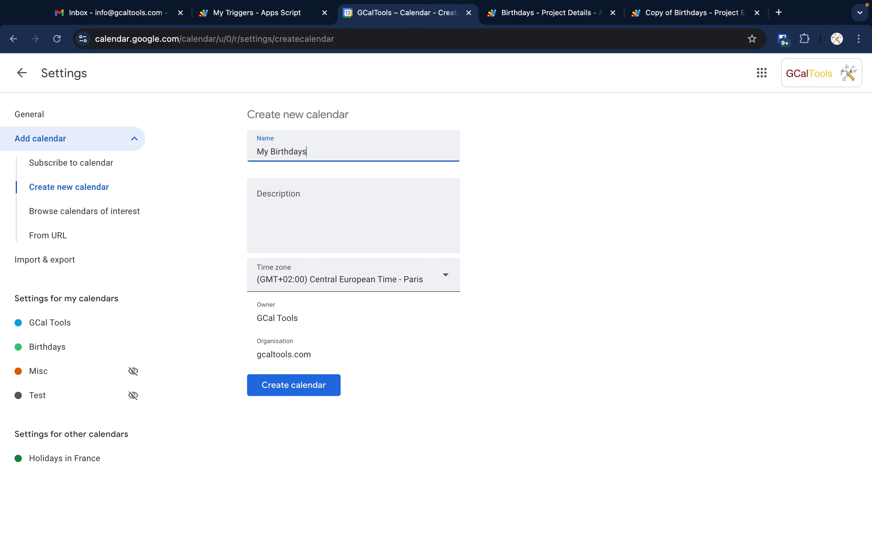
pyautogui.click(302, 386)
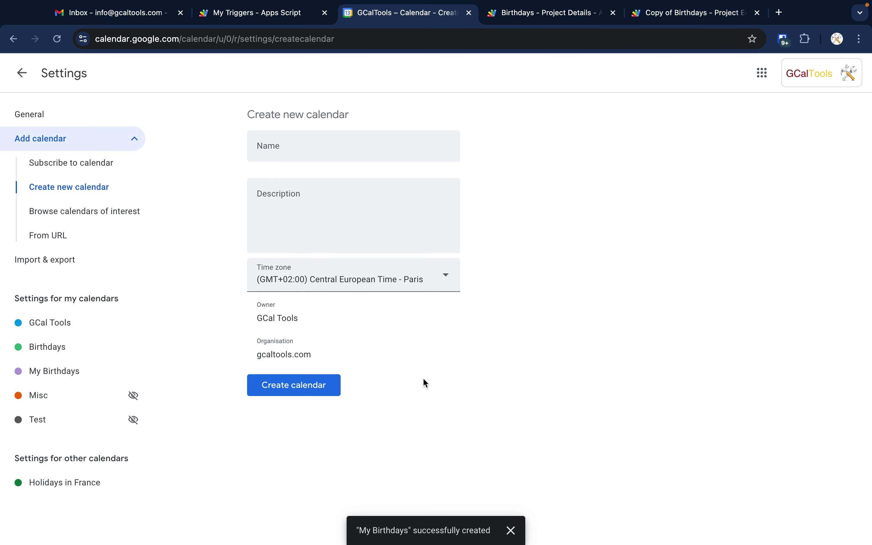
# Copy the Calendar ID from the Integrate calendar section of the My Birthdays calendar's settings.
pyautogui.click(54, 377)
pyautogui.scroll(-9, 482, 379)
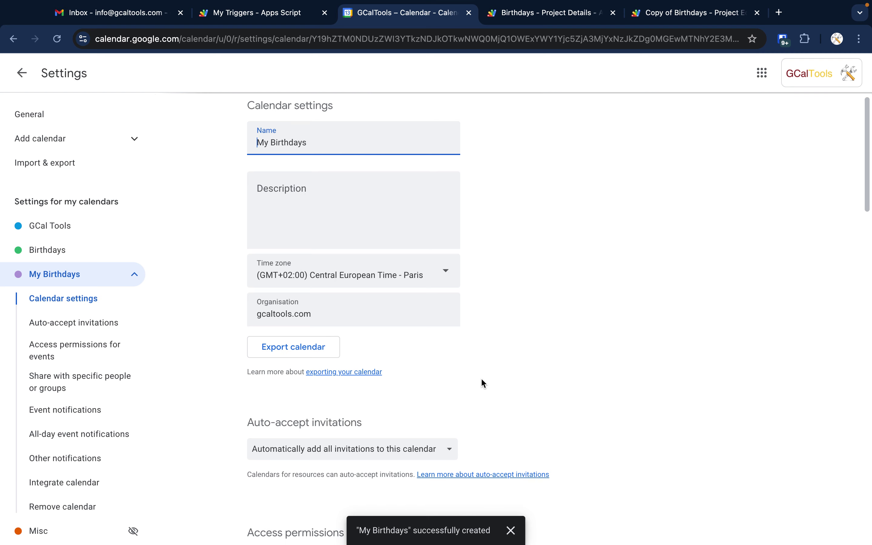
pyautogui.scroll(-13, 482, 379)
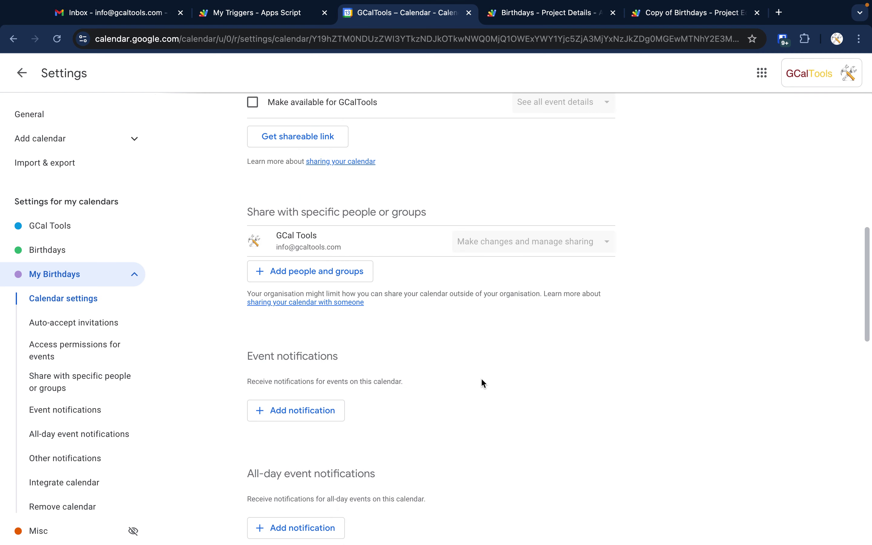
pyautogui.scroll(-4, 481, 377)
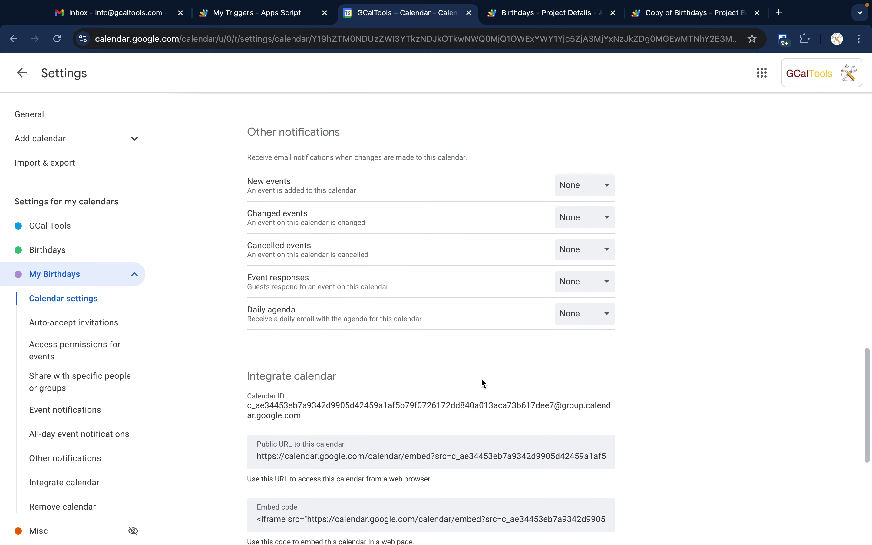
pyautogui.moveTo(248, 407); pyautogui.dragTo(301, 418)
pyautogui.hotkey('ctrl', 'c')
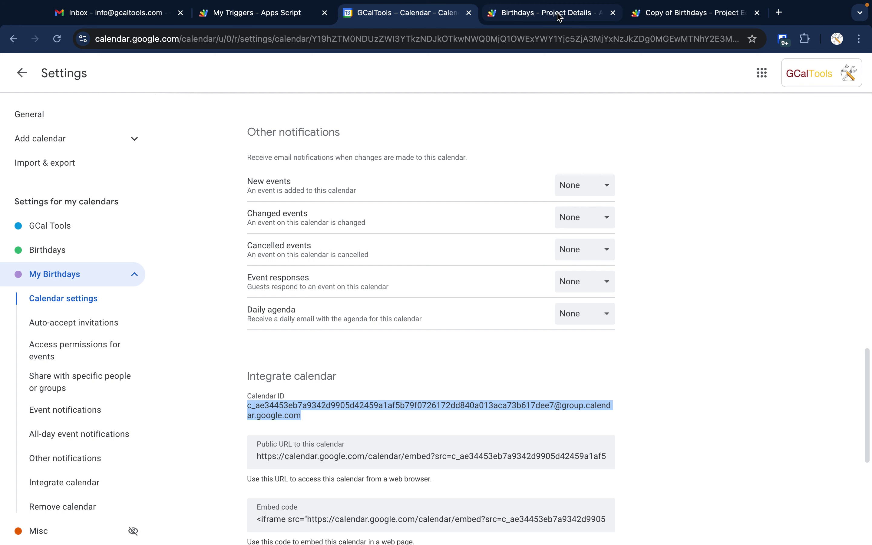
# In the Copy of Birthdays Apps Script project, replace the placeholder calendarId on line 24 with the copied ID and save the script.
pyautogui.click(683, 17)
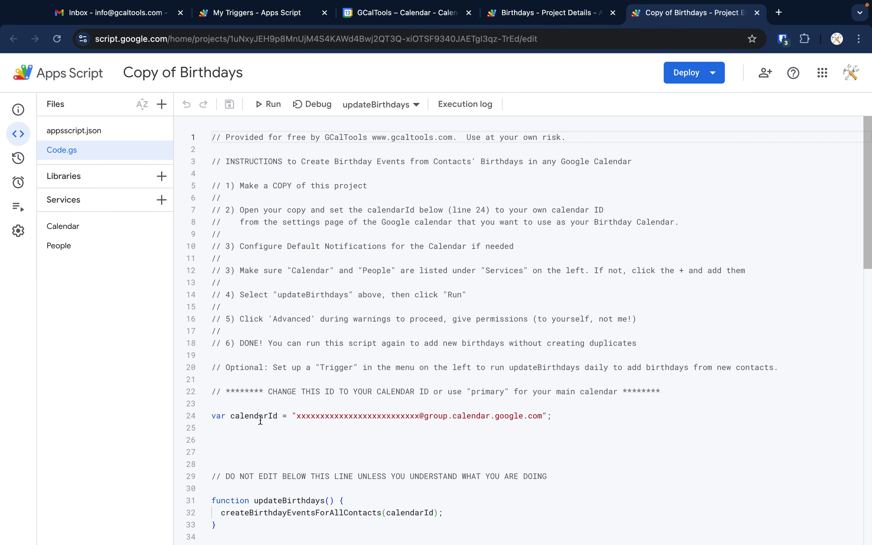
pyautogui.moveTo(298, 417); pyautogui.dragTo(542, 417)
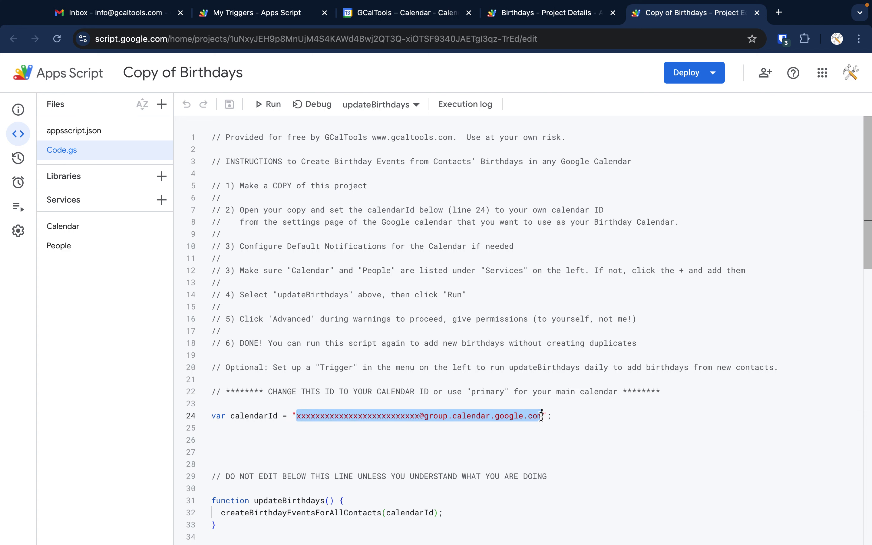
pyautogui.hotkey('ctrl', 'v')
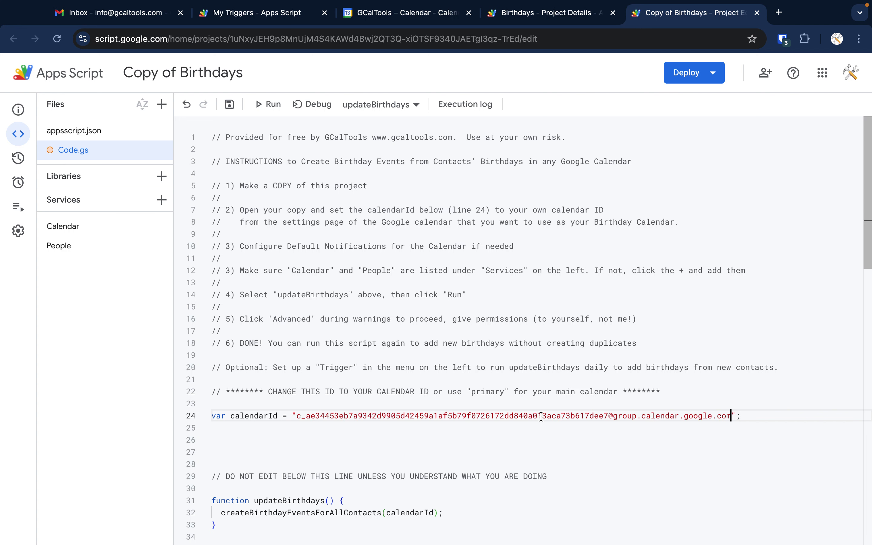
pyautogui.click(410, 431)
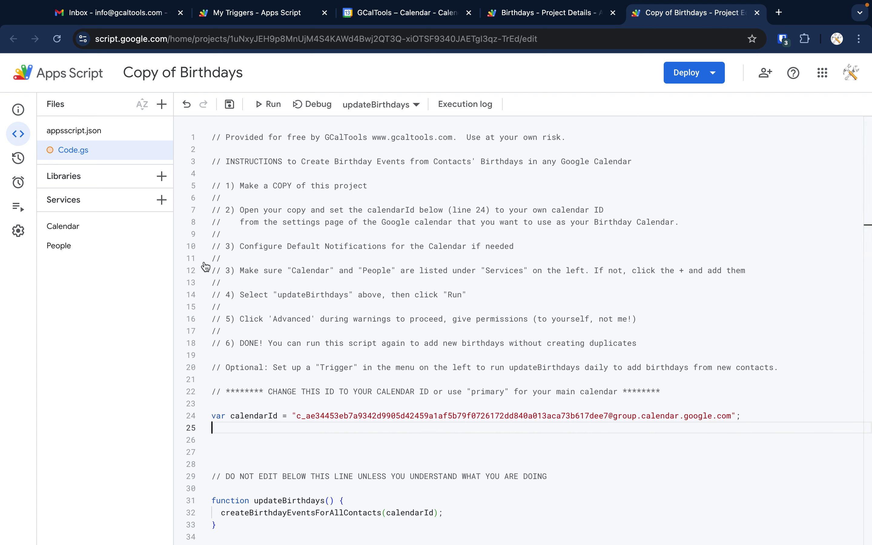
pyautogui.hotkey('ctrl', 's')
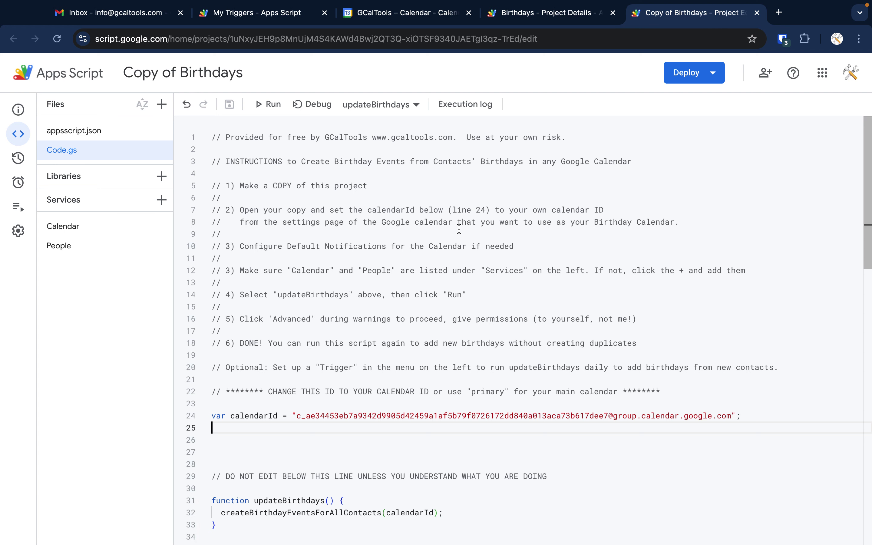
# Select the updateBirthdays function and run it.
pyautogui.click(413, 105)
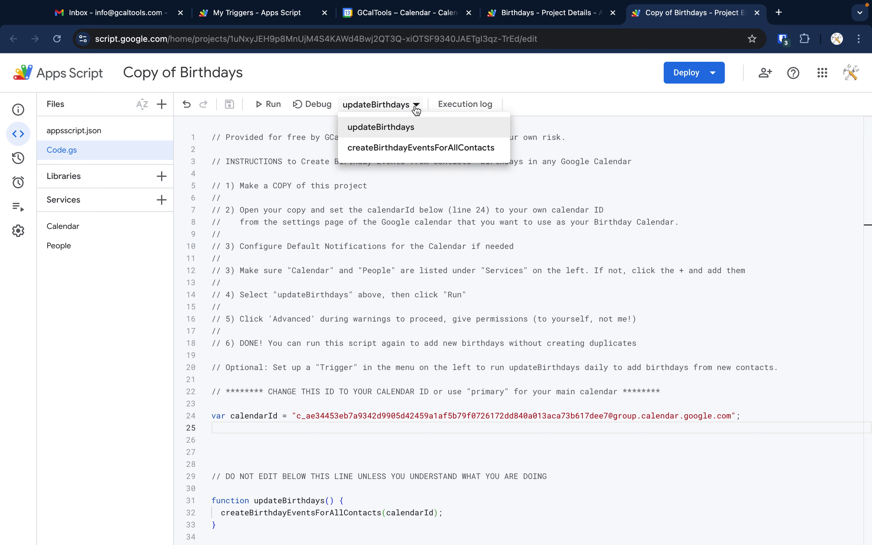
pyautogui.click(402, 127)
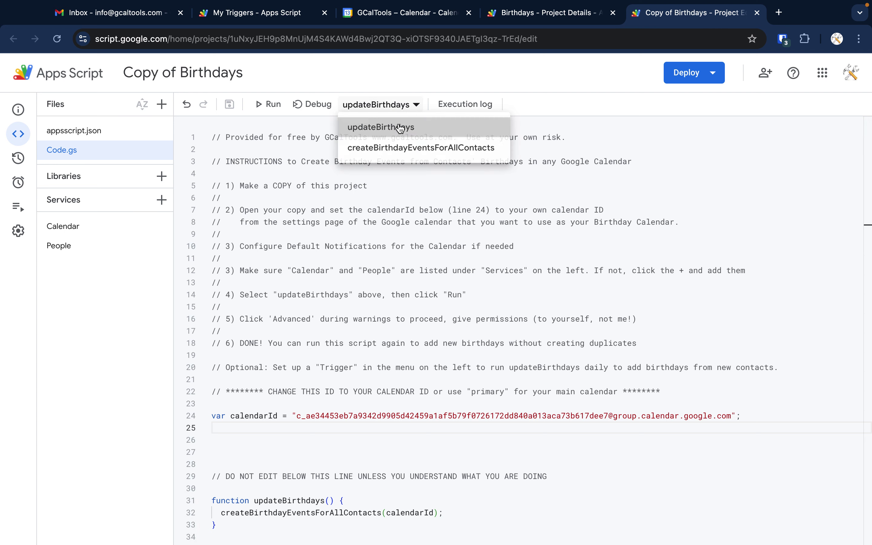
pyautogui.click(271, 105)
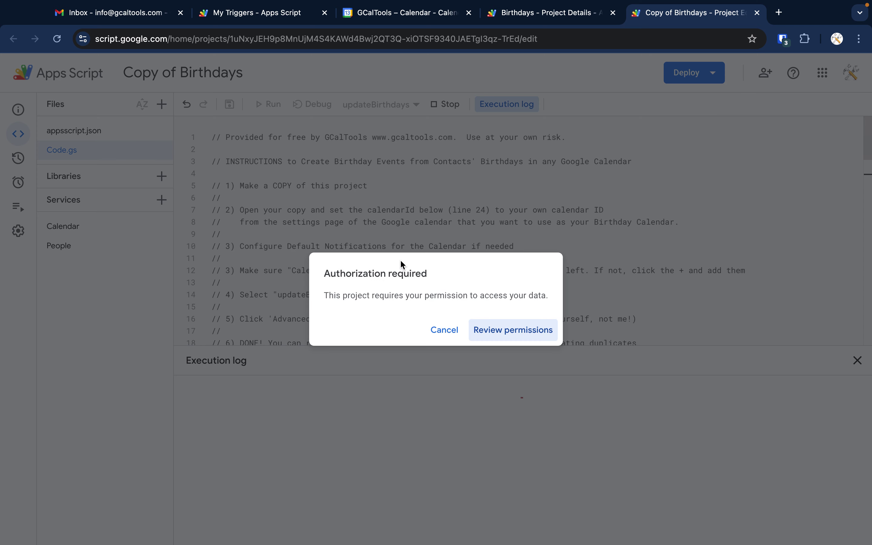
# Review and allow the script's access to contacts and calendars for the GCal Tools account, and run updateBirthdays again.
pyautogui.click(517, 332)
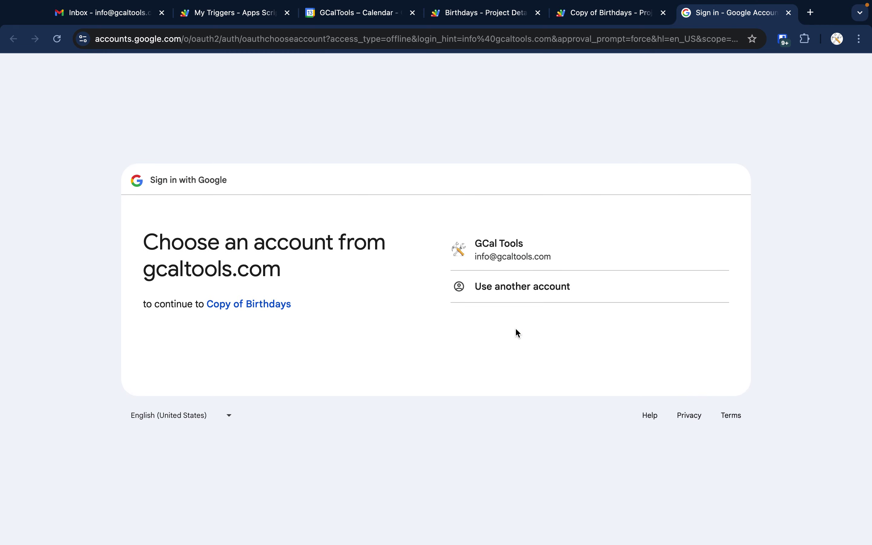
pyautogui.click(520, 245)
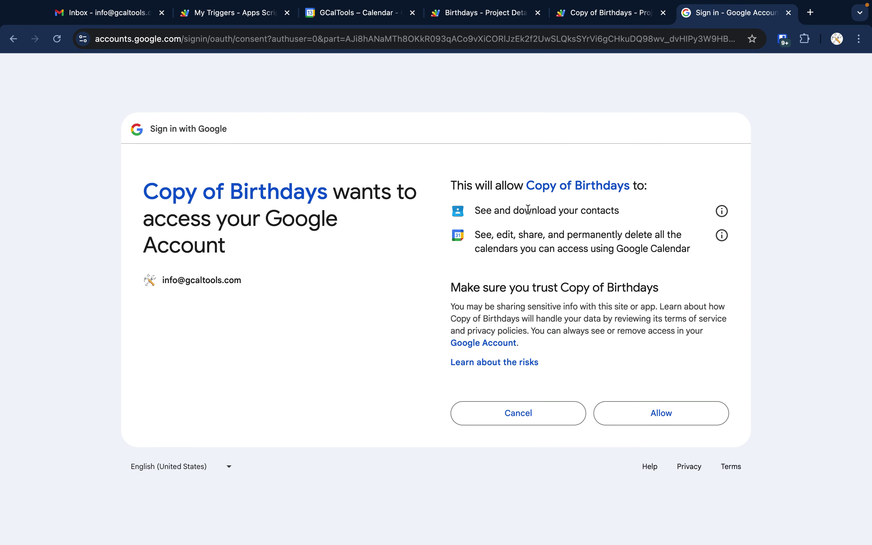
pyautogui.doubleClick(542, 211)
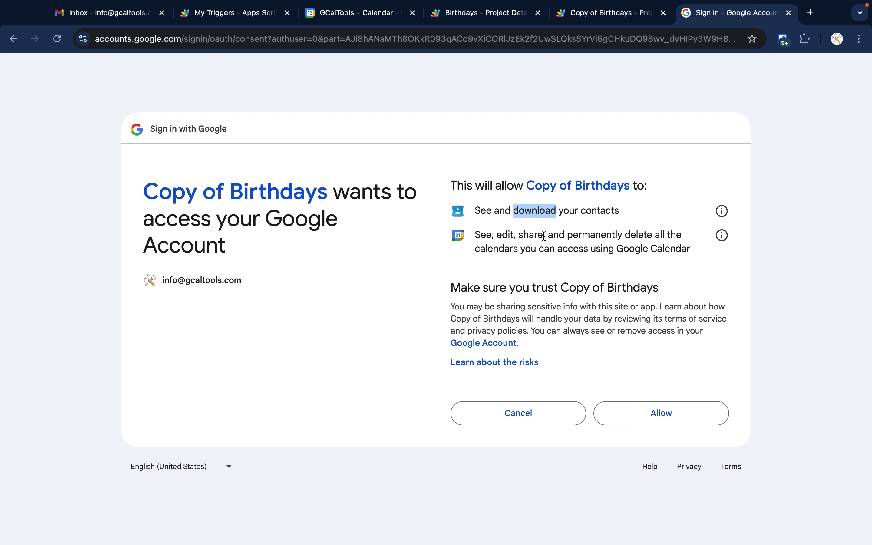
pyautogui.tripleClick(586, 236)
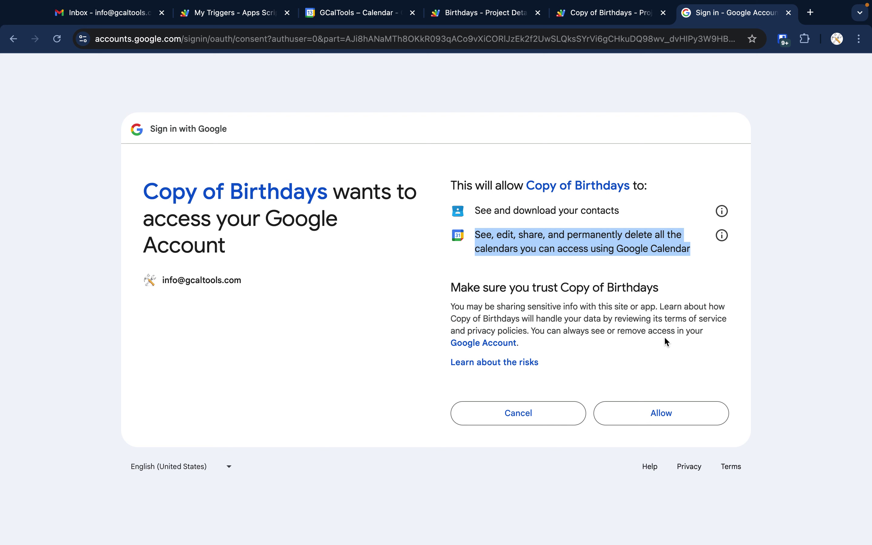
pyautogui.click(661, 415)
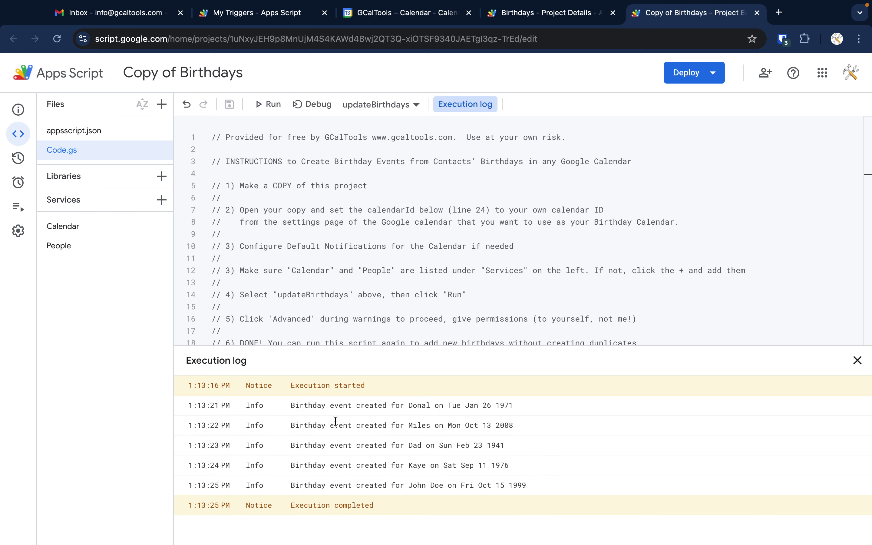
pyautogui.click(269, 104)
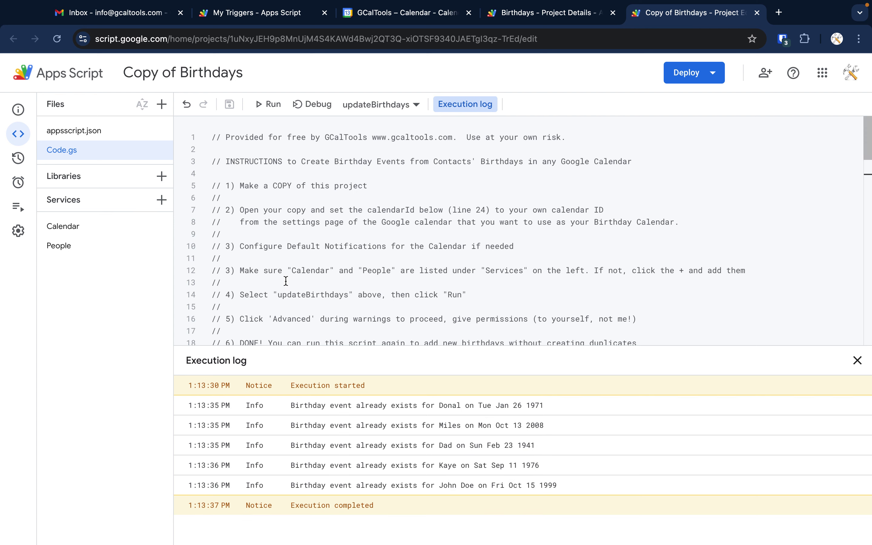
# Add and save a time-driven trigger for updateBirthdays using a Day timer, set to Midnight to 1am.
pyautogui.moveTo(19, 185)
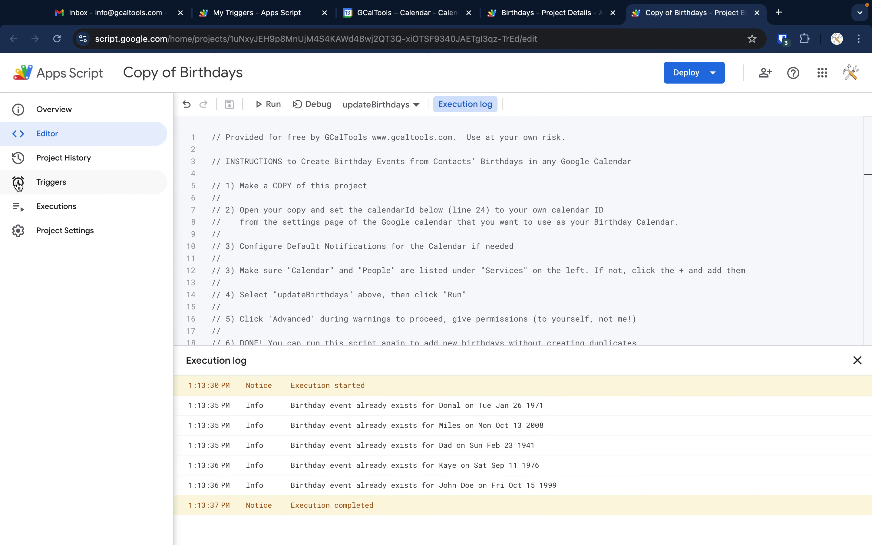
pyautogui.click(19, 185)
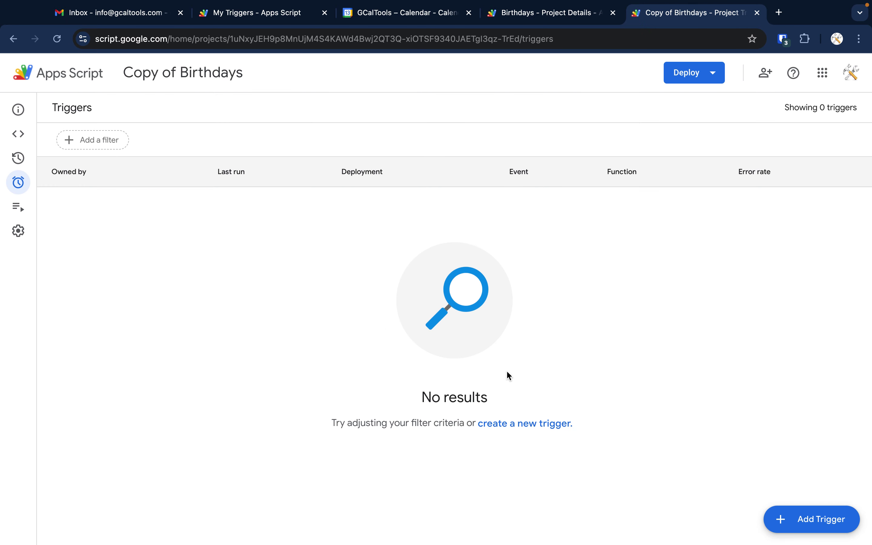
pyautogui.click(814, 518)
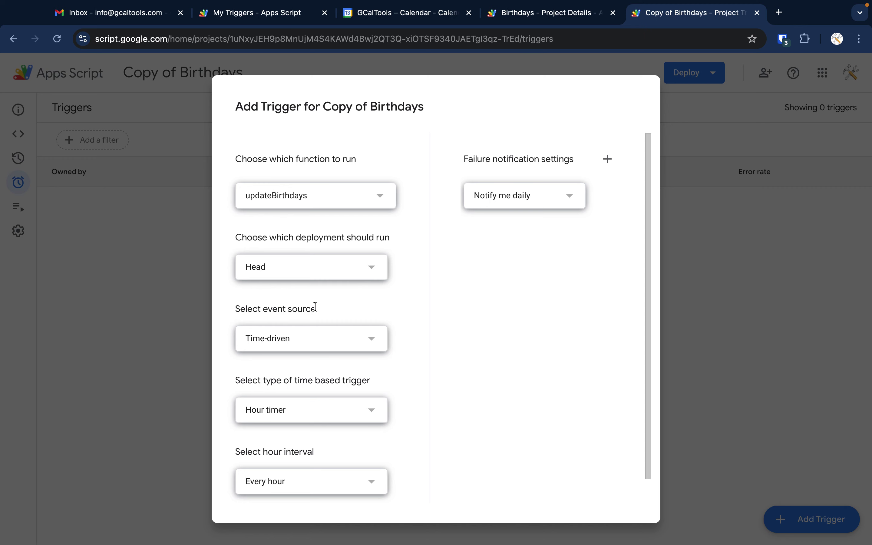
pyautogui.click(325, 419)
pyautogui.click(301, 435)
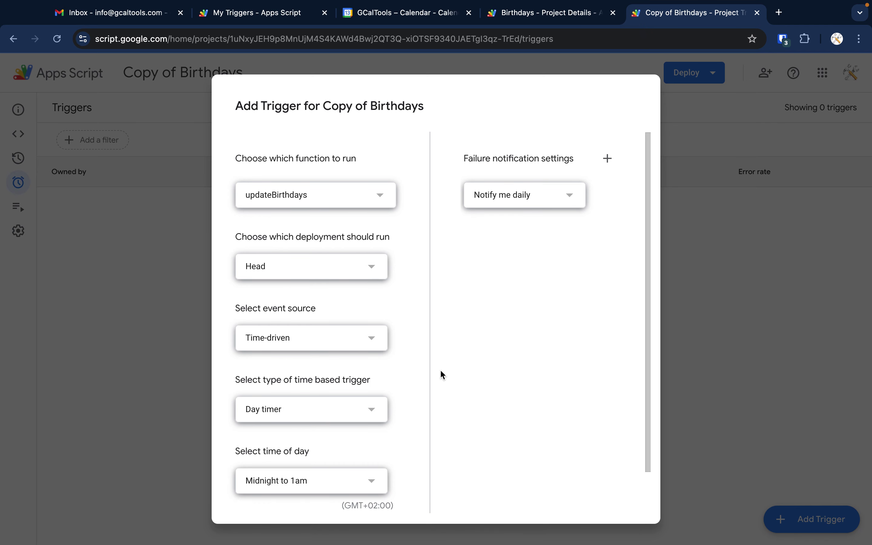
pyautogui.scroll(-2, 453, 364)
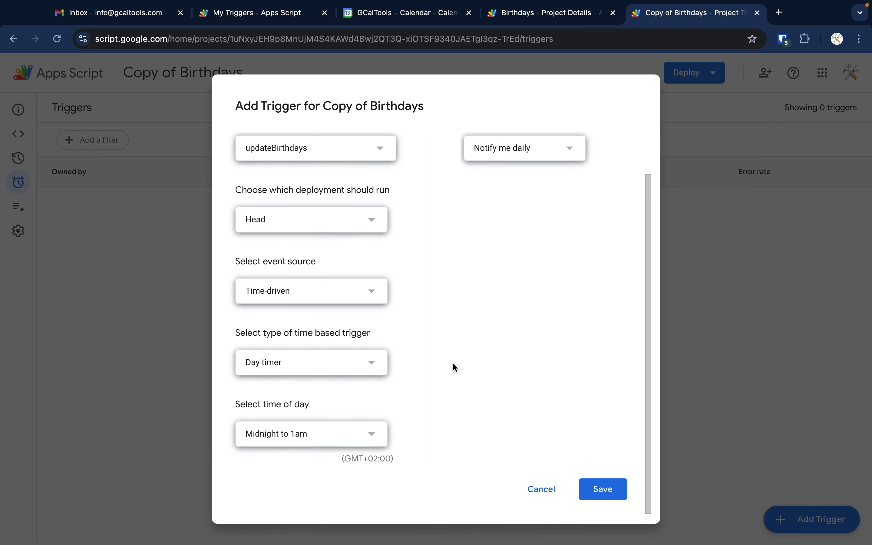
pyautogui.click(608, 491)
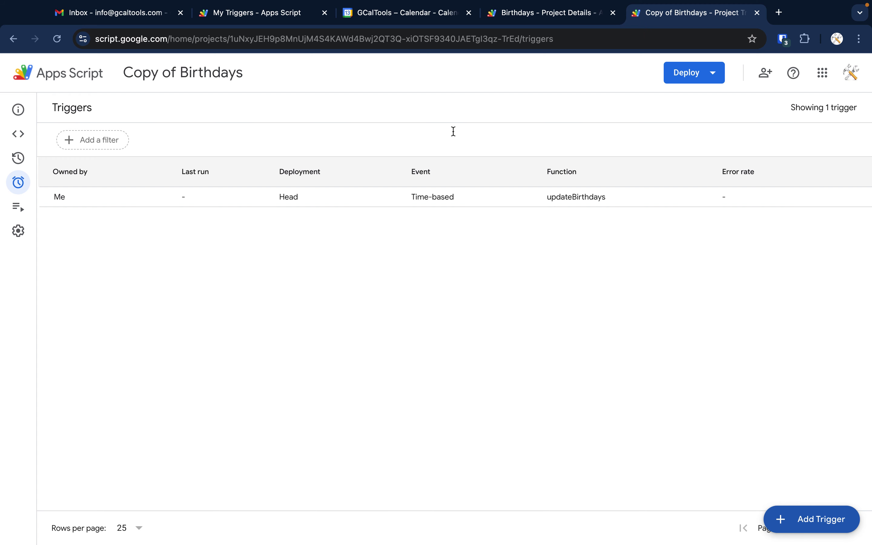
# Return to the month view in Google Calendar and check the recurrence of the 15 October event in My Birthdays.
pyautogui.click(399, 16)
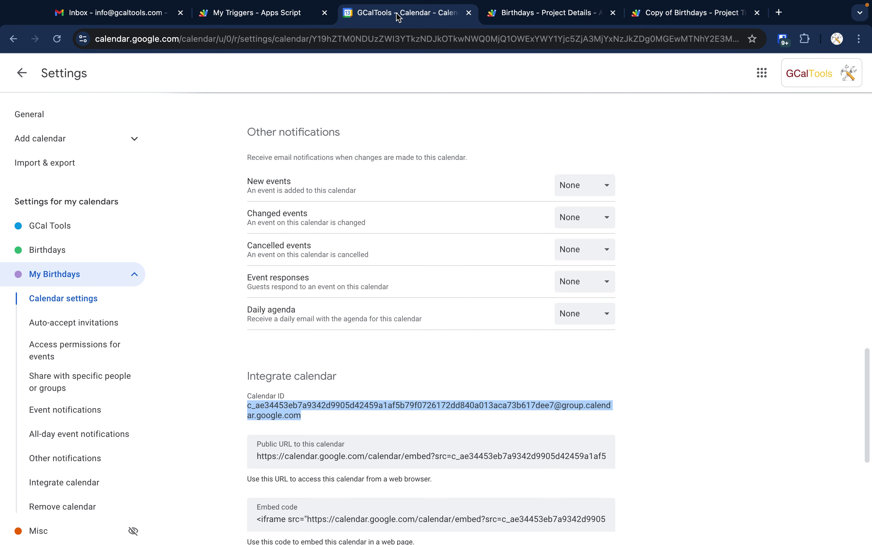
pyautogui.click(22, 73)
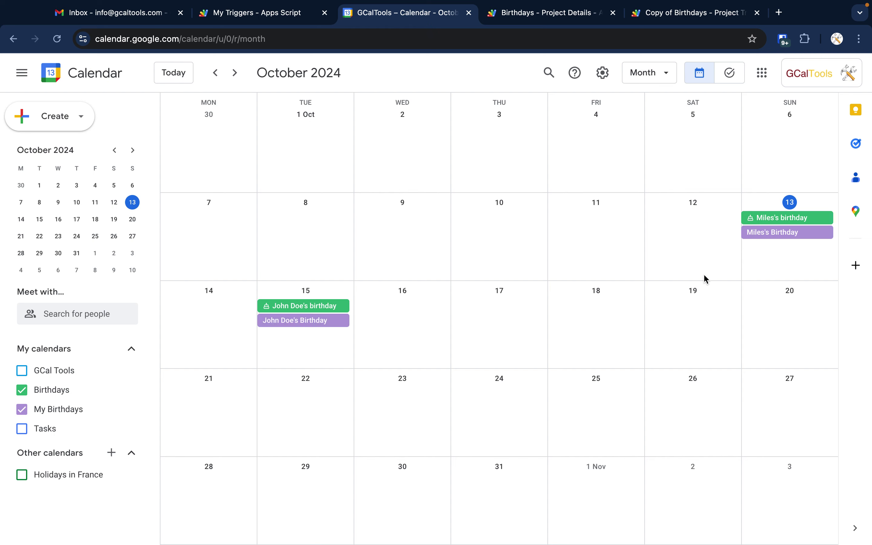
pyautogui.click(332, 326)
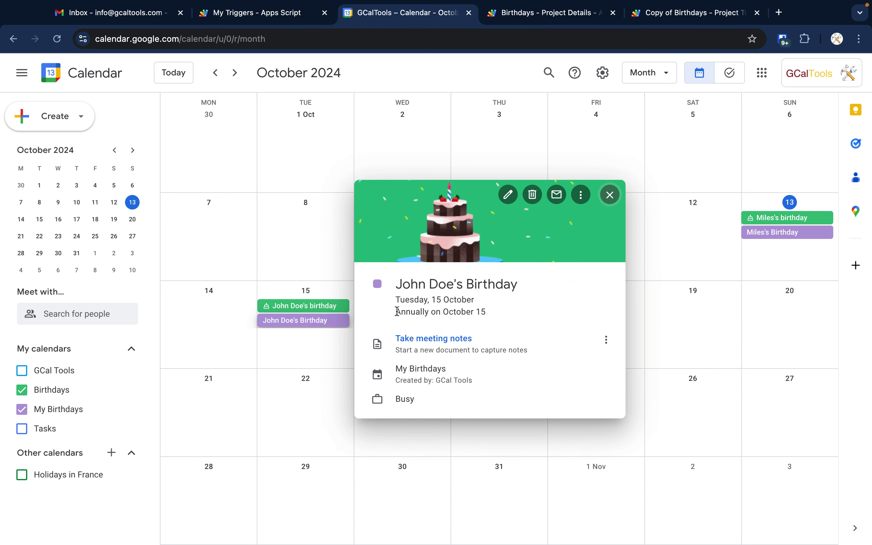
pyautogui.moveTo(397, 312); pyautogui.dragTo(487, 318)
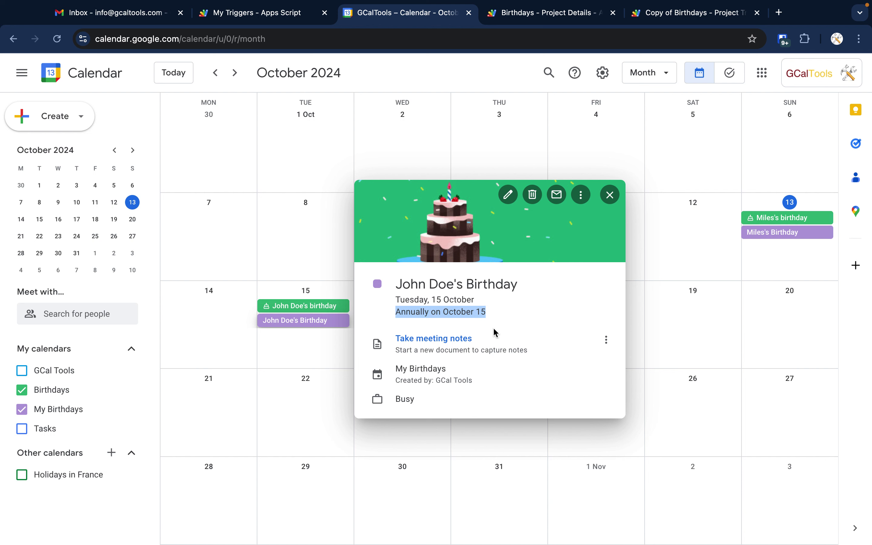
pyautogui.click(610, 195)
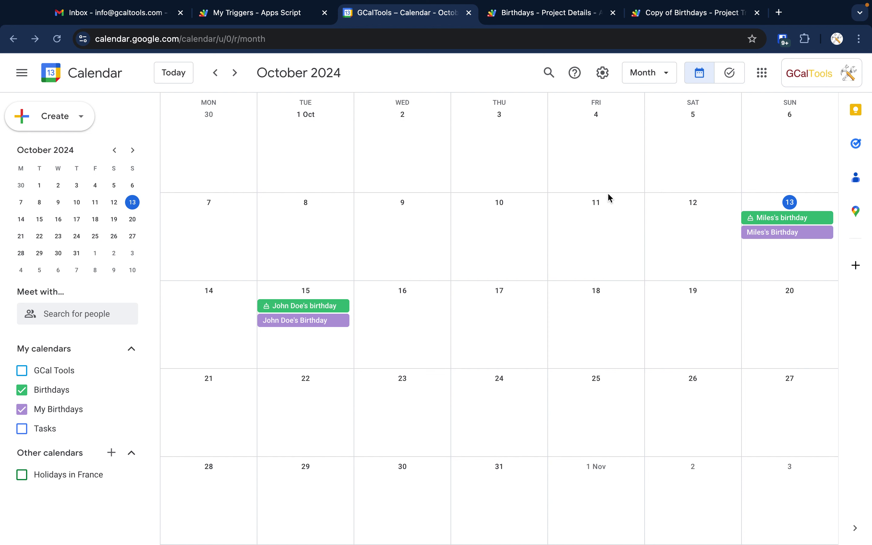
# Hide the built-in Birthdays calendar and view the editing options of the 15 October birthday event without changing it.
pyautogui.click(27, 392)
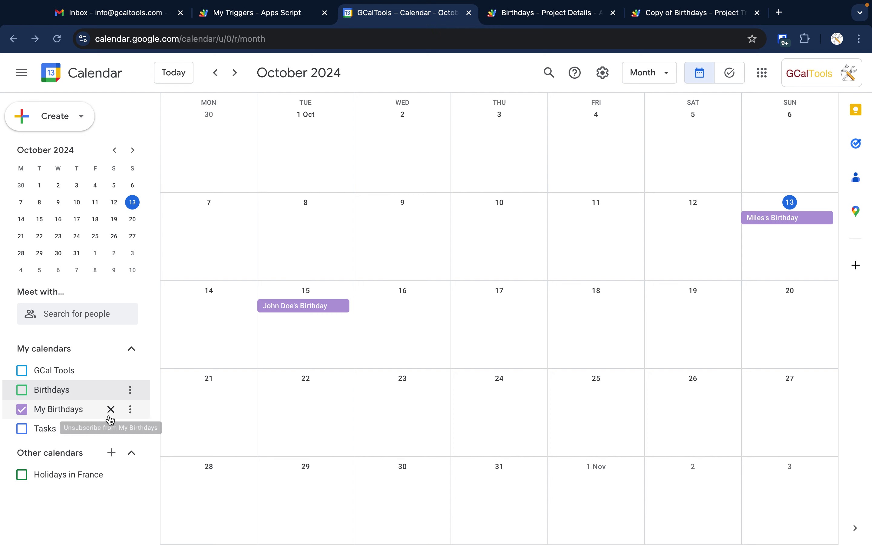
pyautogui.click(291, 312)
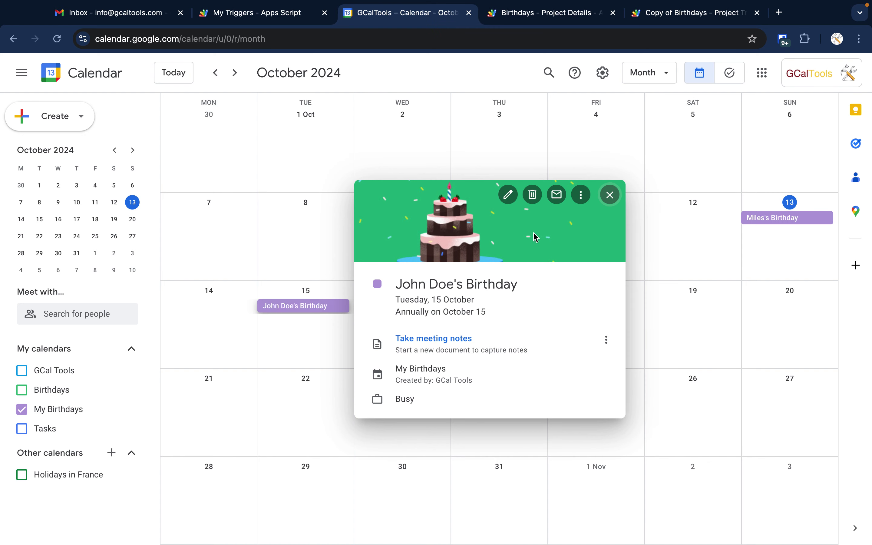
pyautogui.click(508, 194)
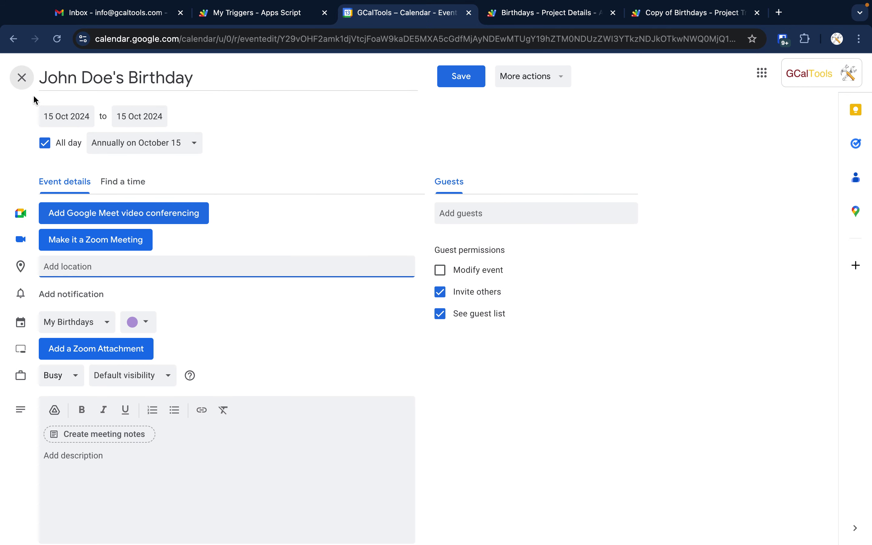
pyautogui.click(21, 78)
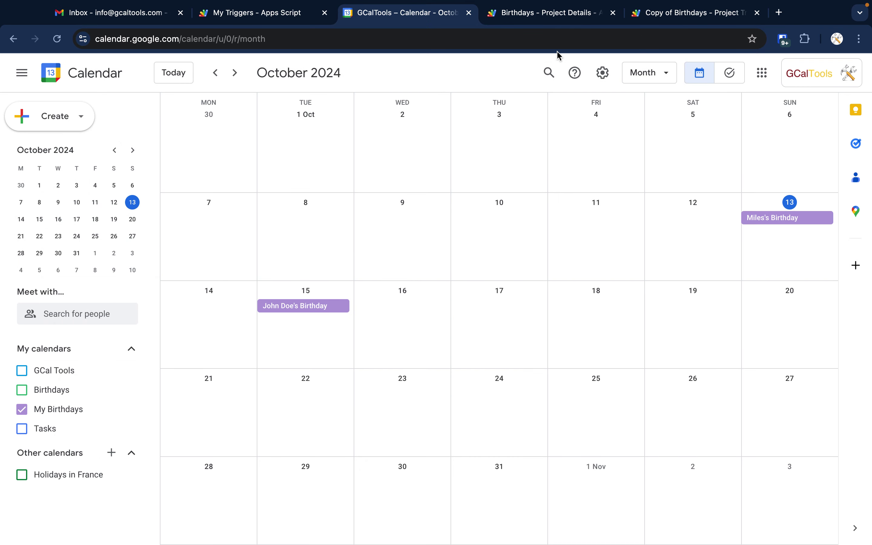
pyautogui.moveTo(572, 3)
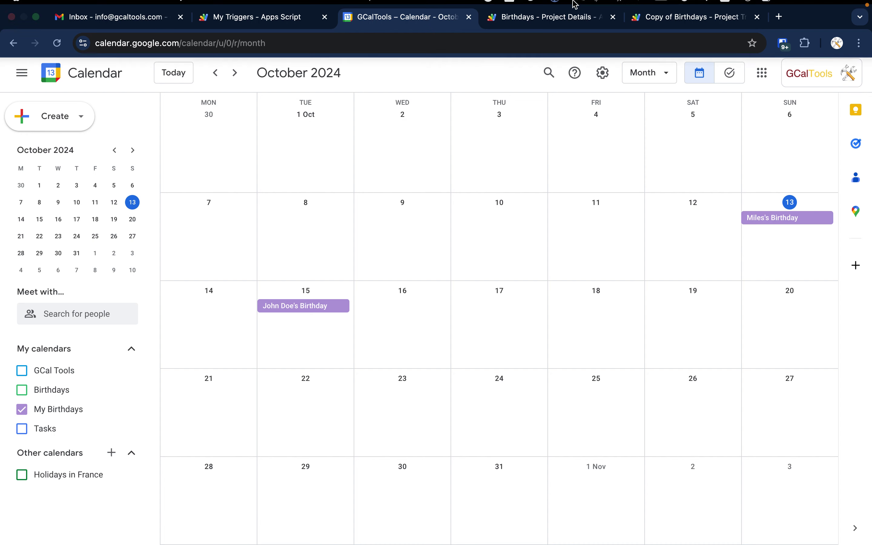